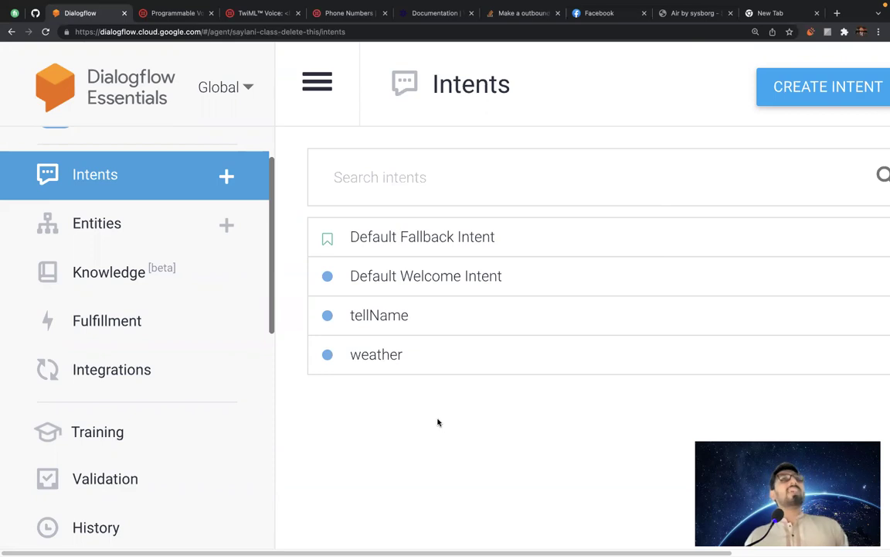
# Open the weather intent and view the platforms available for its responses.
pyautogui.click(382, 358)
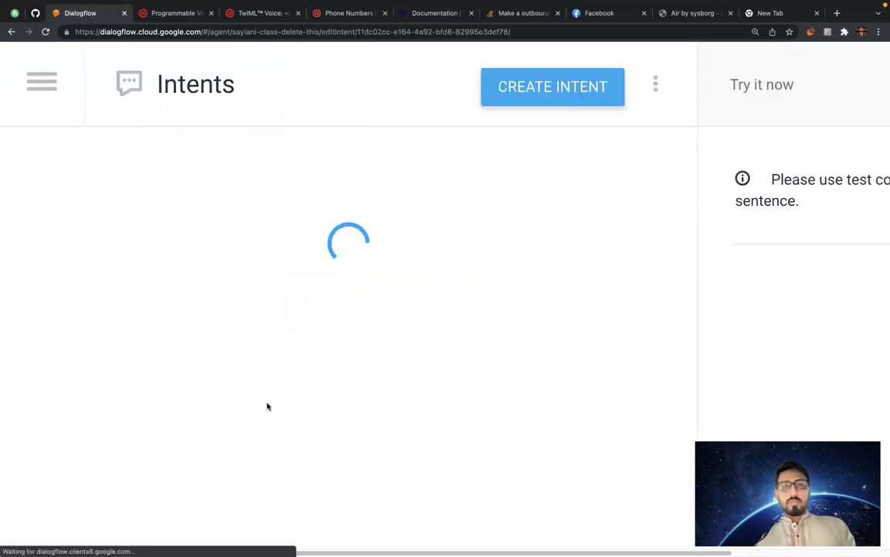
pyautogui.scroll(-5, 267, 402)
pyautogui.scroll(-10, 266, 403)
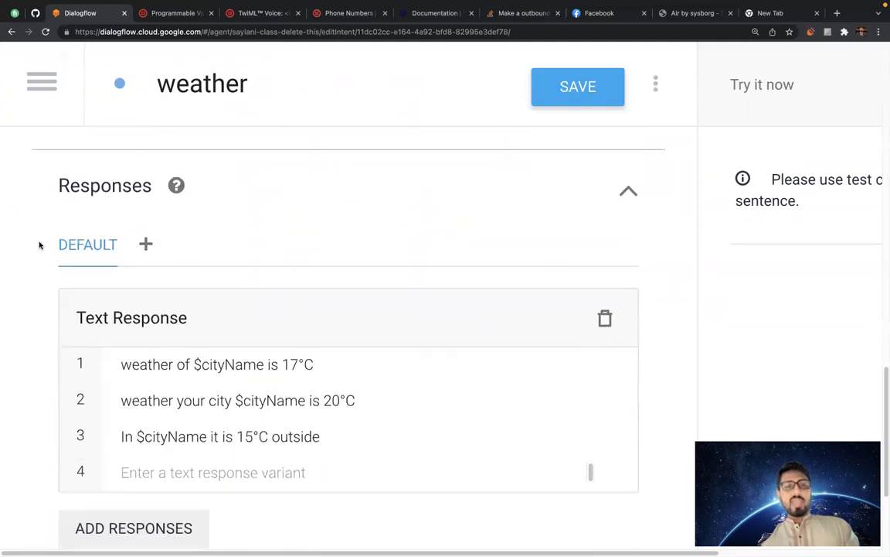
pyautogui.moveTo(38, 244); pyautogui.dragTo(258, 248)
pyautogui.click(145, 244)
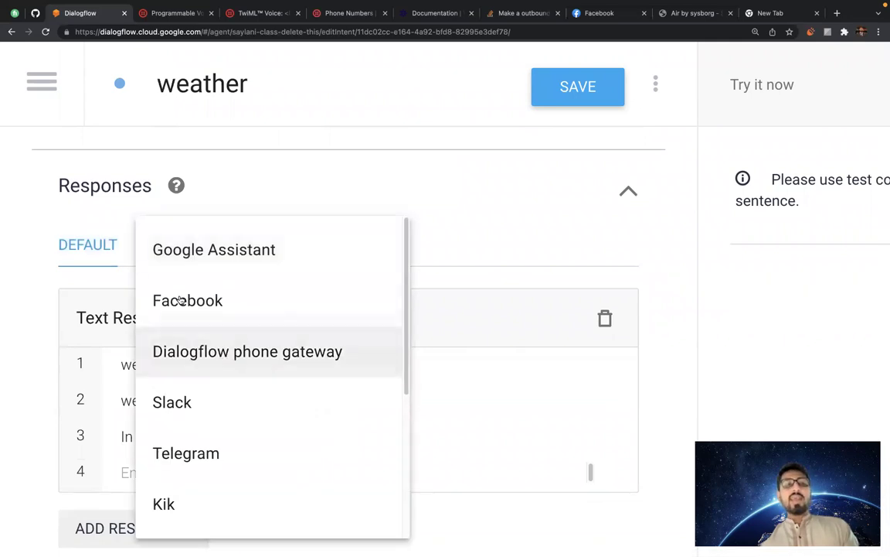
pyautogui.click(16, 261)
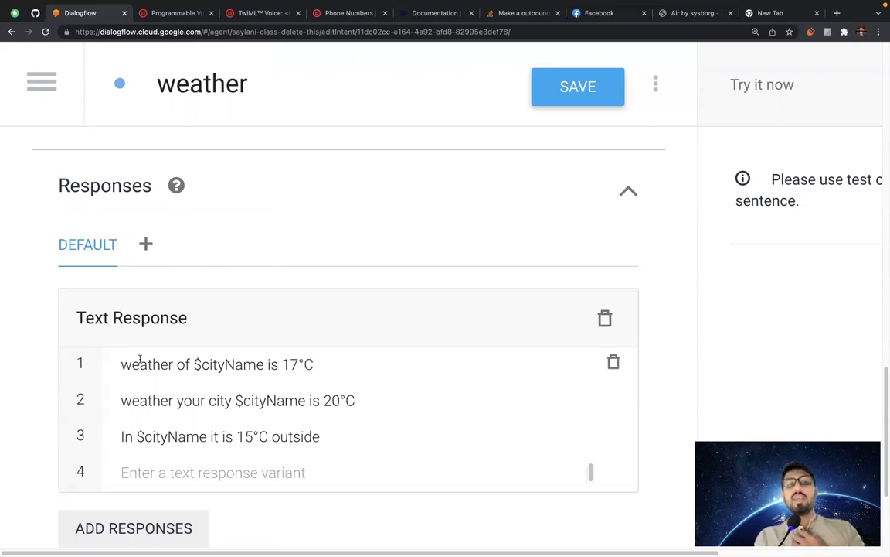
# Examine the weather intent's default text responses and the response types that can be added to them.
pyautogui.scroll(-2, 105, 385)
pyautogui.scroll(2, 114, 372)
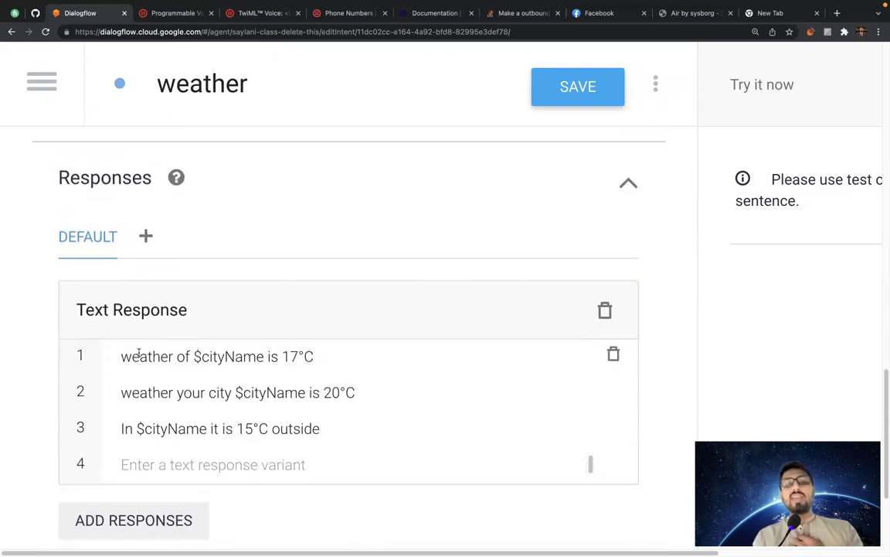
pyautogui.doubleClick(139, 356)
pyautogui.tripleClick(139, 356)
pyautogui.click(114, 521)
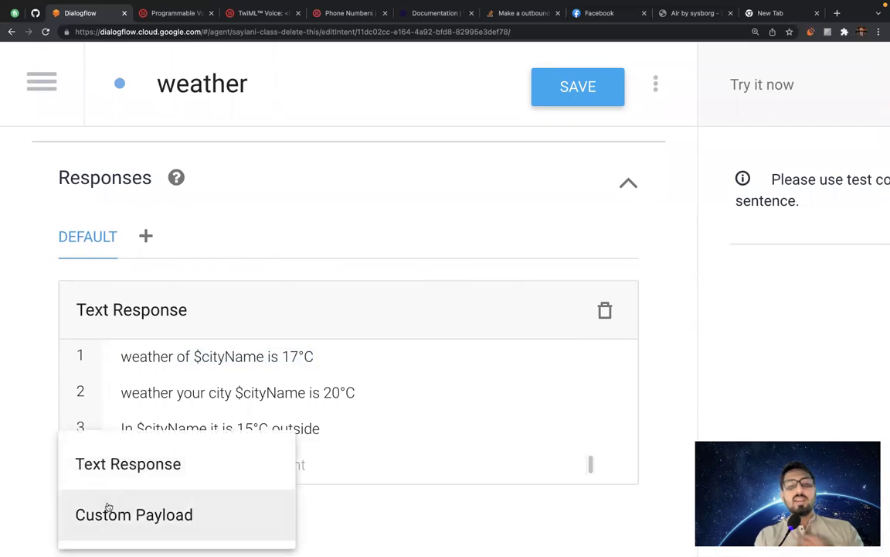
pyautogui.click(23, 452)
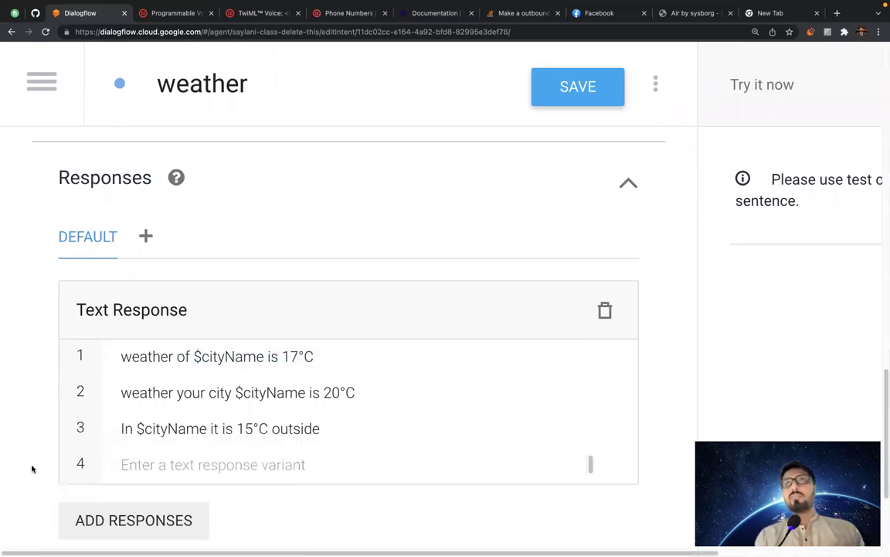
pyautogui.scroll(-1, 32, 469)
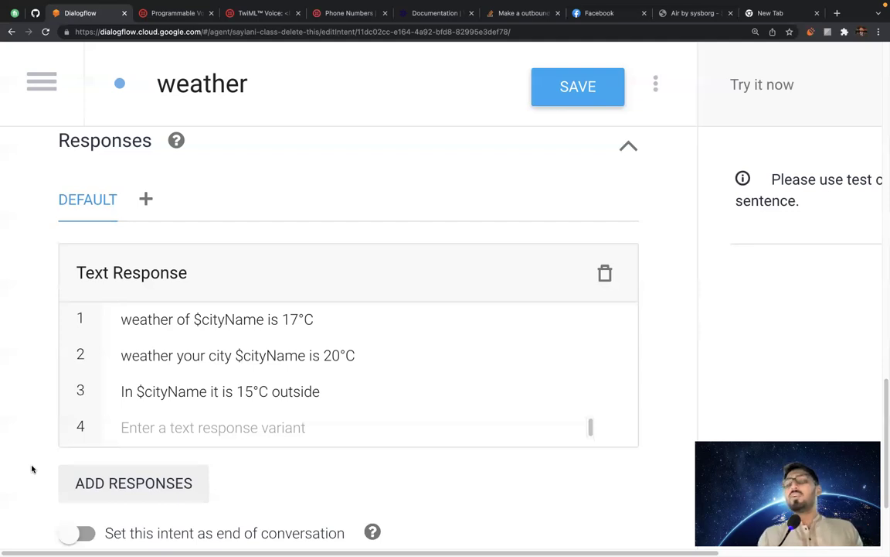
# Add Facebook as a separate response platform for the weather intent.
pyautogui.click(146, 200)
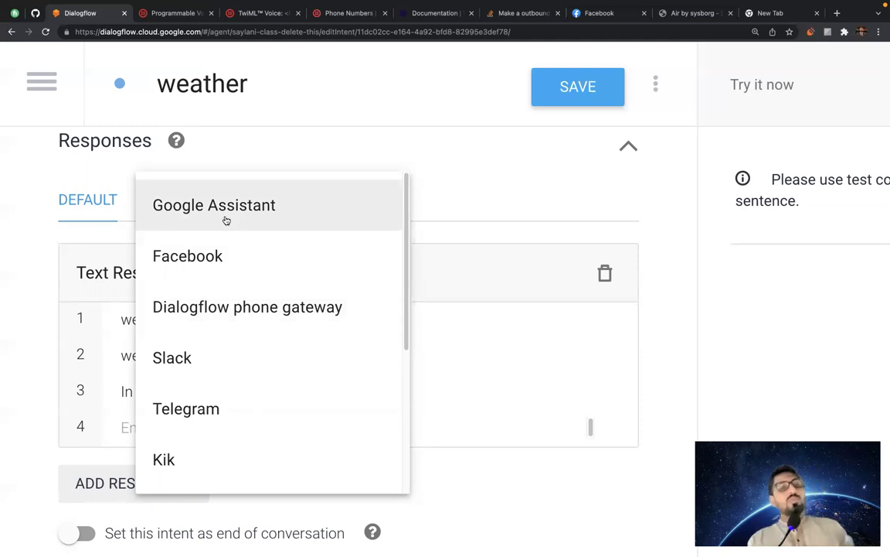
pyautogui.click(23, 217)
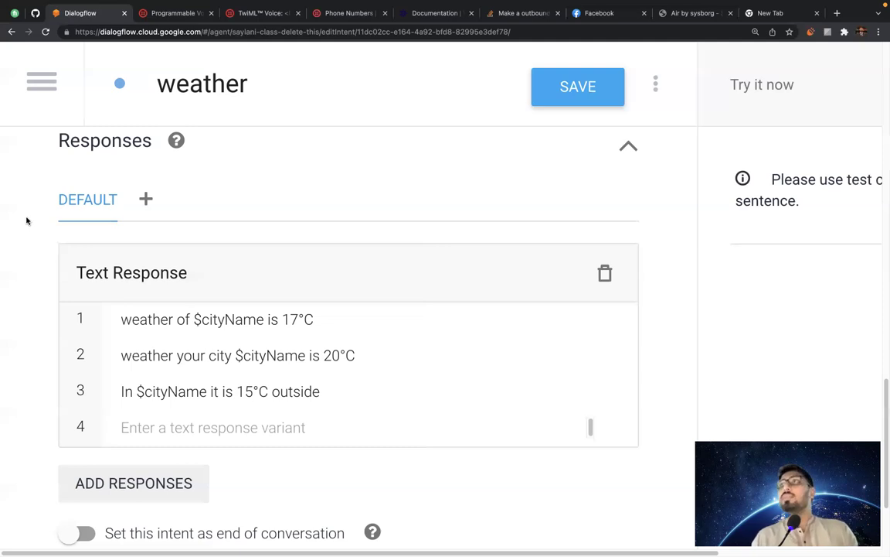
pyautogui.click(144, 201)
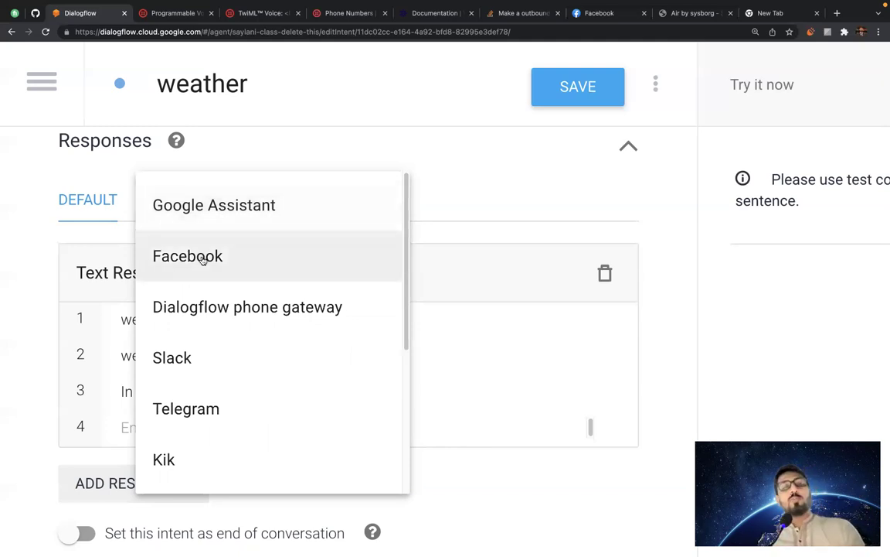
pyautogui.click(226, 257)
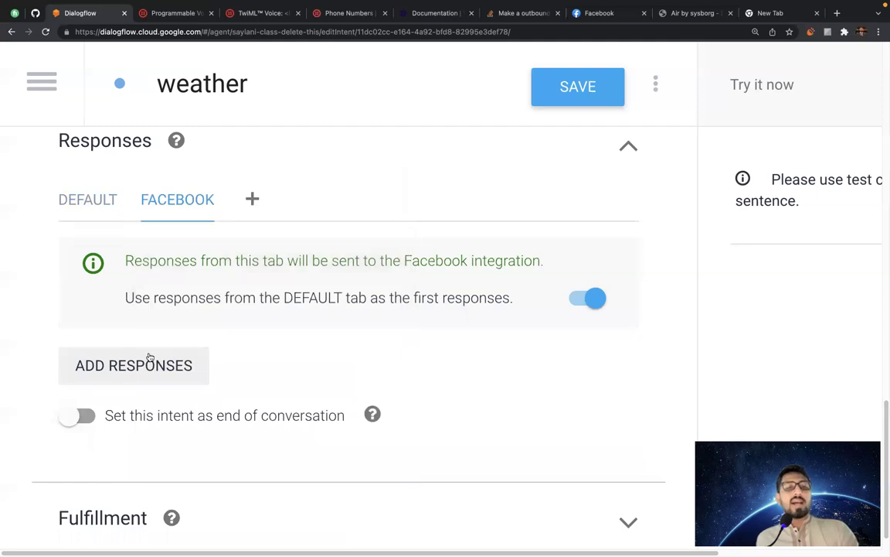
# View the response types available for the Facebook platform without adding one.
pyautogui.click(147, 364)
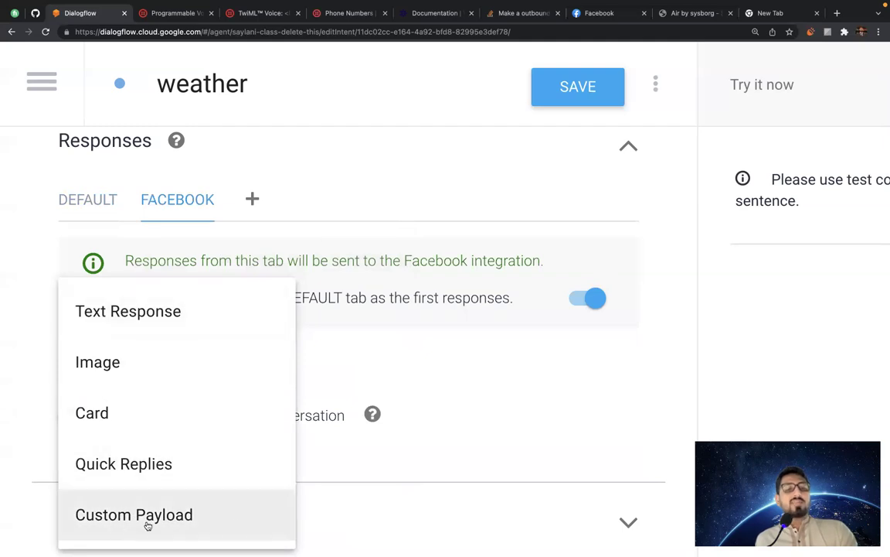
pyautogui.click(338, 513)
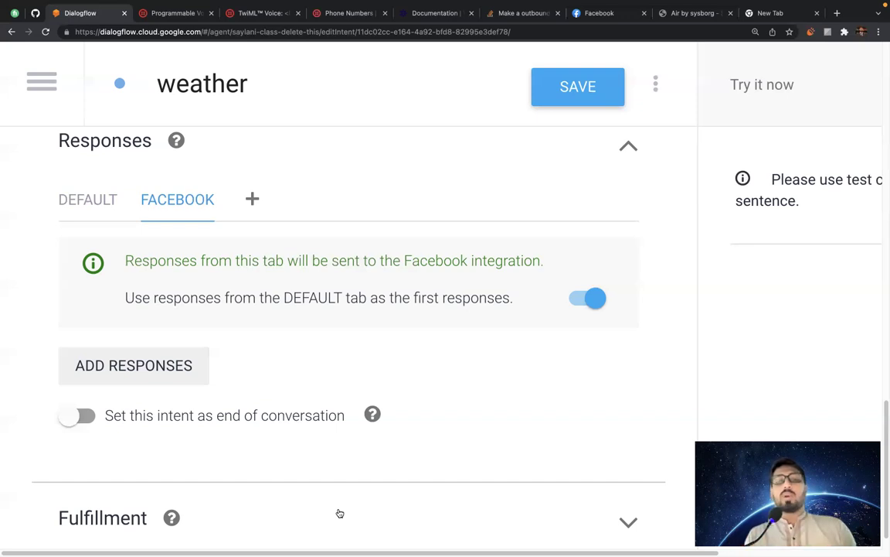
pyautogui.scroll(-1, 314, 366)
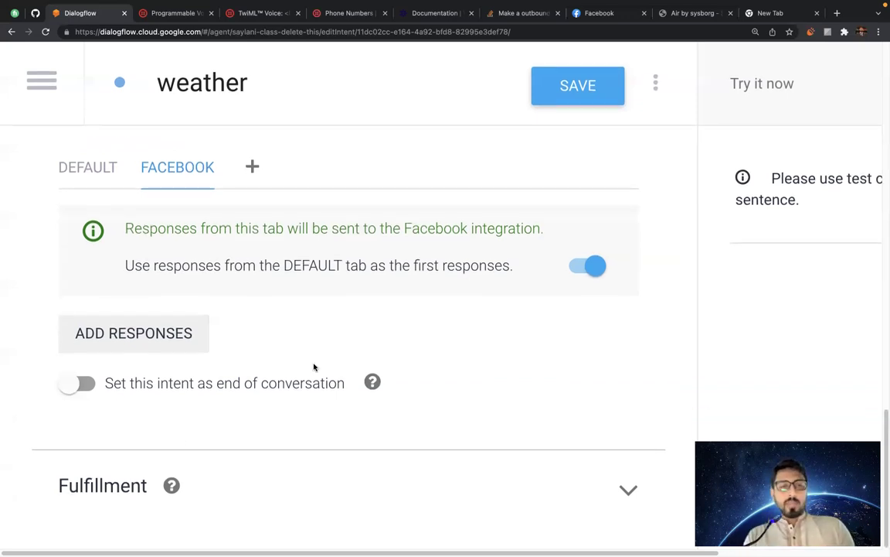
# Expand the weather intent's Contexts section and examine its input and output context fields.
pyautogui.scroll(10, 272, 304)
pyautogui.scroll(8, 272, 305)
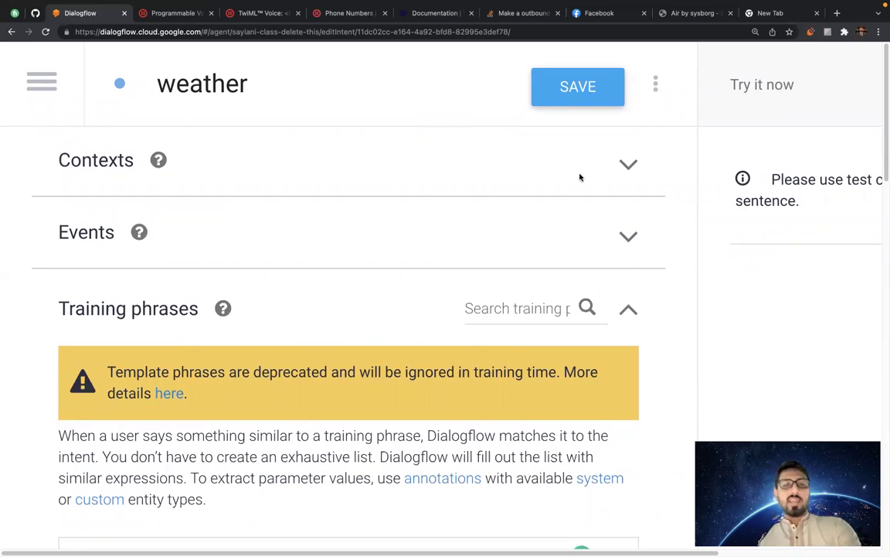
pyautogui.click(628, 165)
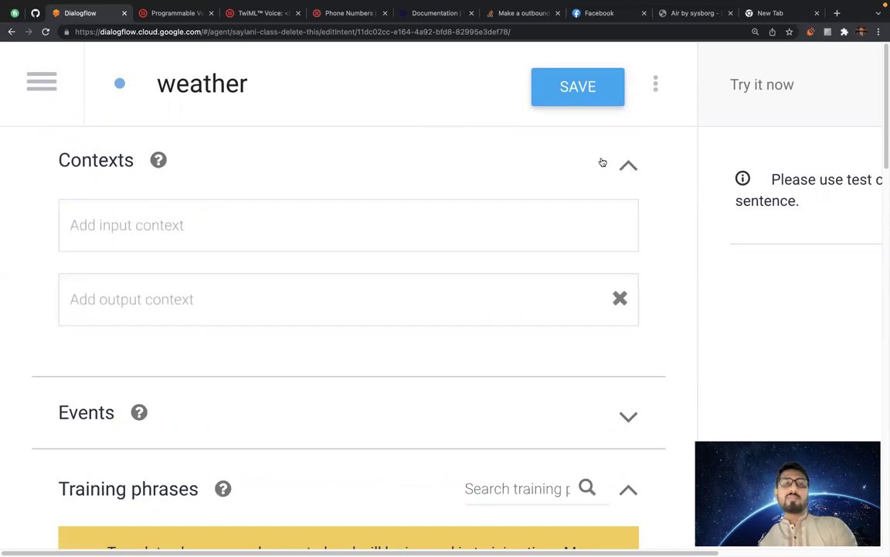
pyautogui.click(71, 224)
pyautogui.click(77, 297)
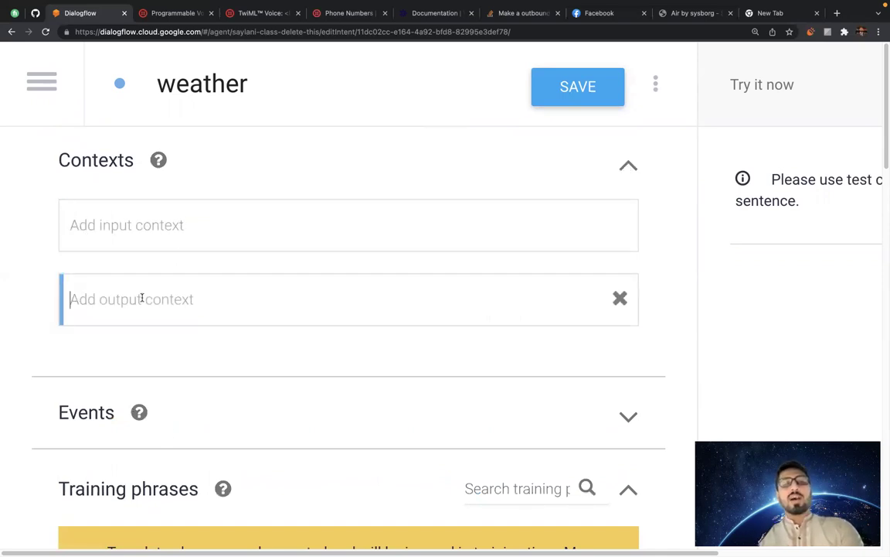
pyautogui.moveTo(4, 310)
pyautogui.click(40, 323)
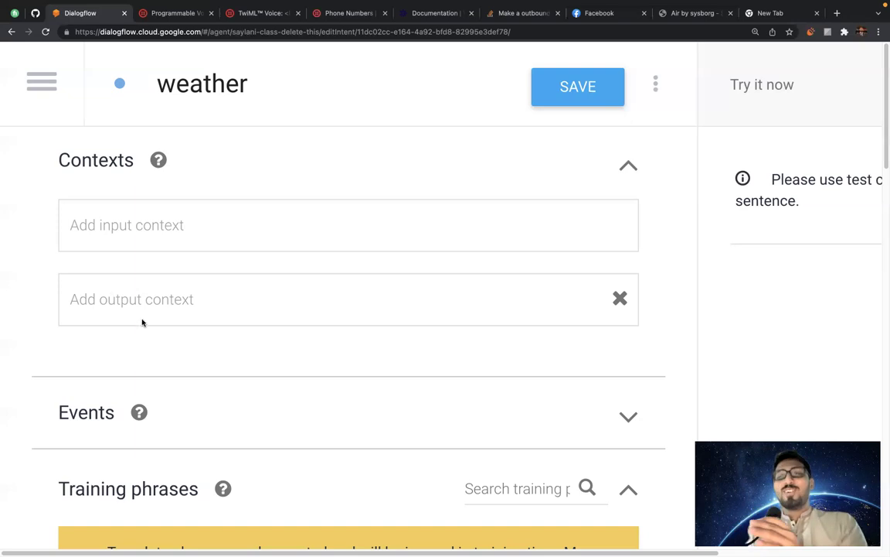
# Search Google for "context definition" in the empty browser tab.
pyautogui.click(785, 15)
pyautogui.click(668, 33)
pyautogui.write('cont')
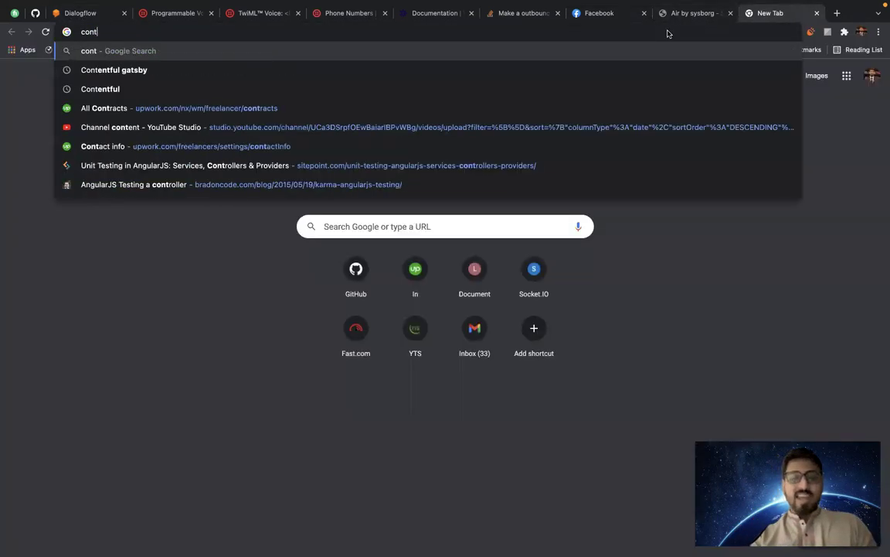
pyautogui.write('ext definition')
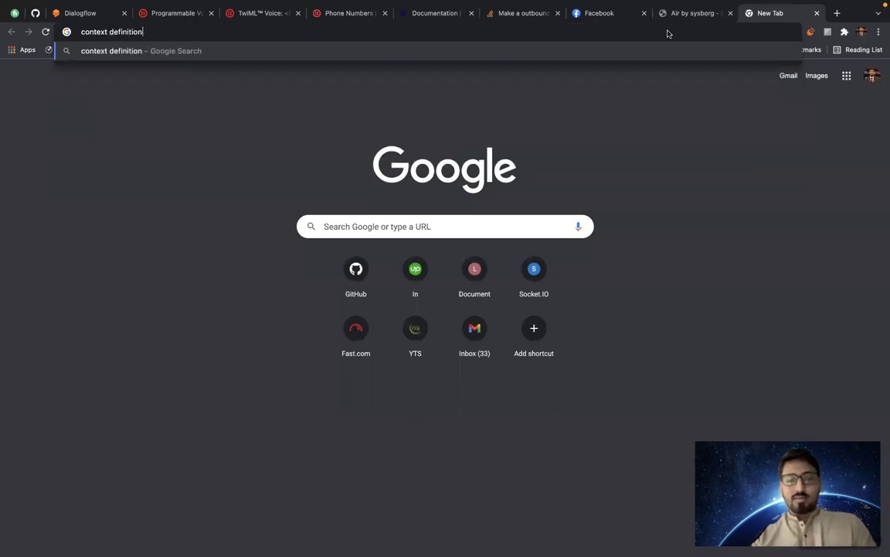
pyautogui.press('Return')
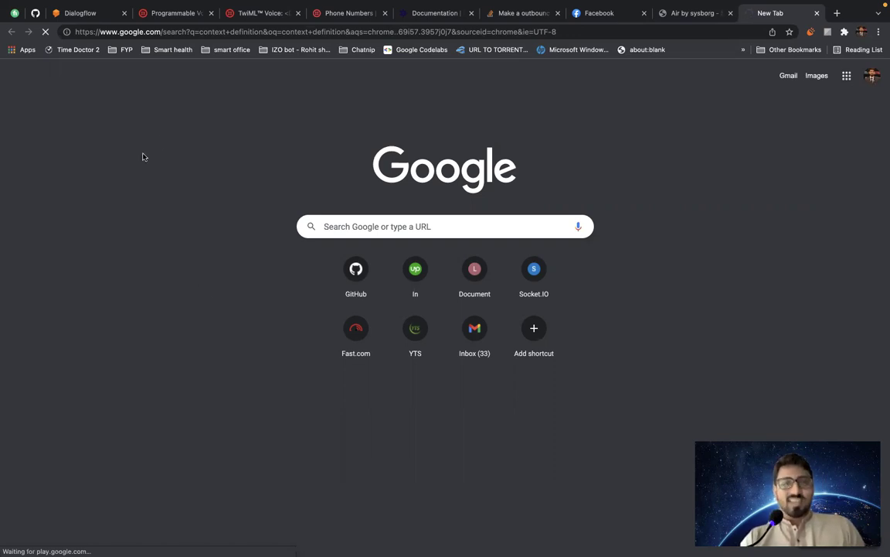
pyautogui.moveTo(428, 5)
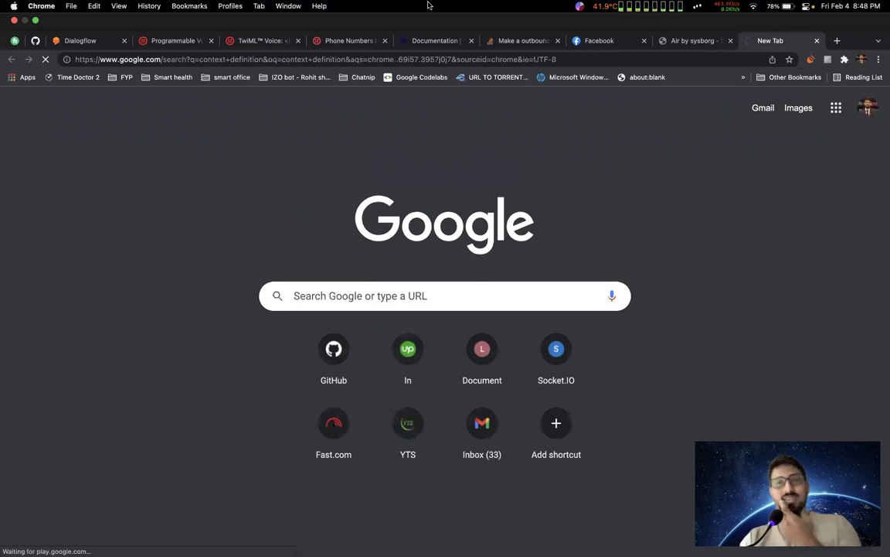